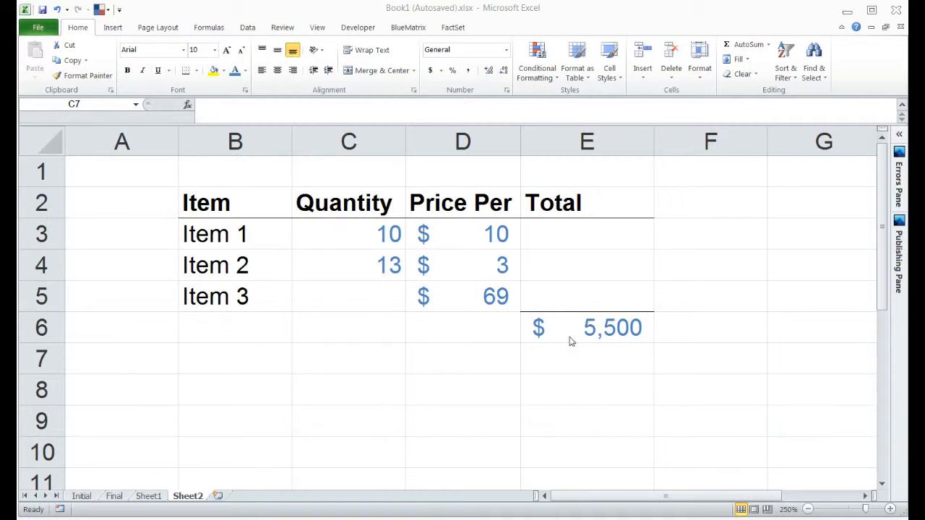
- Look over the item quantities, prices, empty totals and the 5,500 target in E6
drag(234, 237, 401, 238)
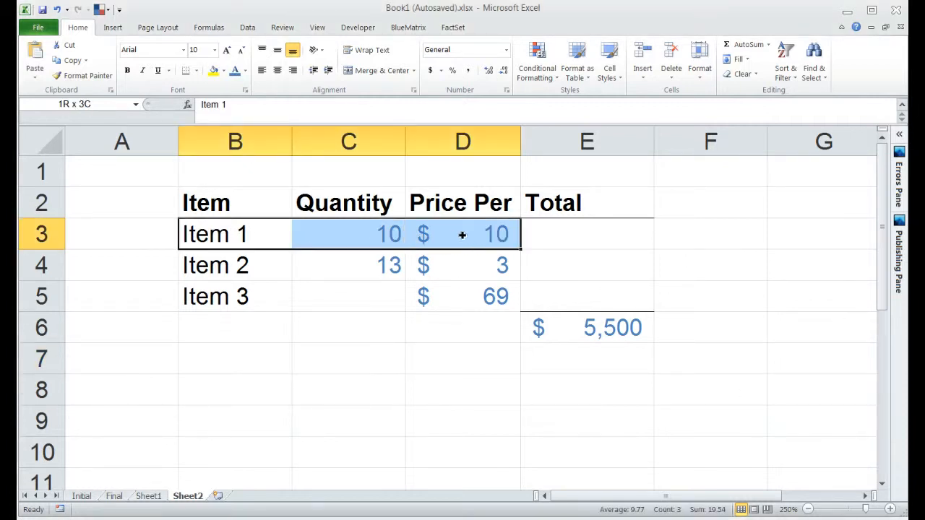
click(586, 232)
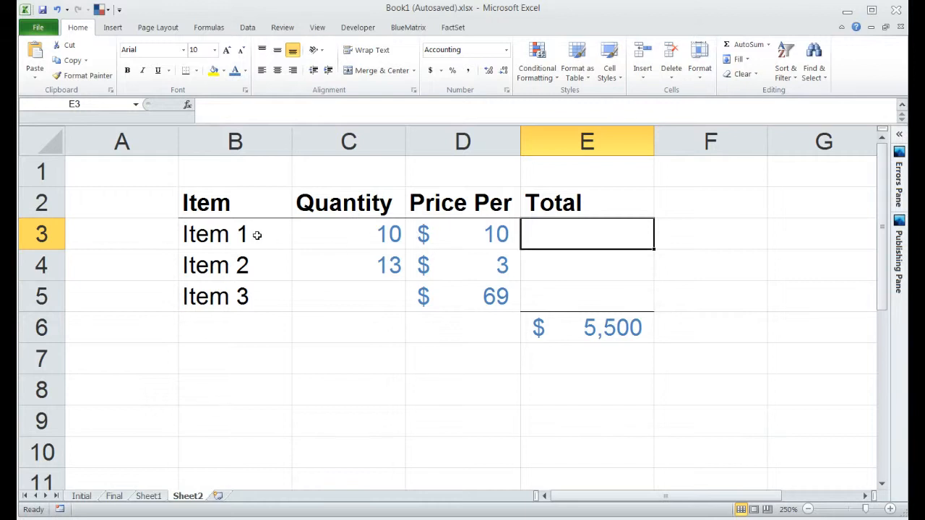
drag(365, 233, 431, 243)
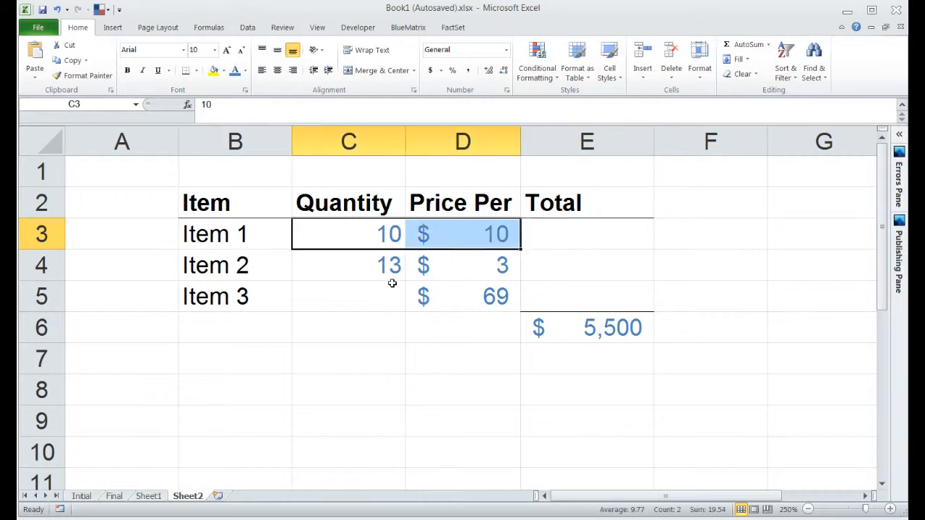
drag(380, 269, 448, 242)
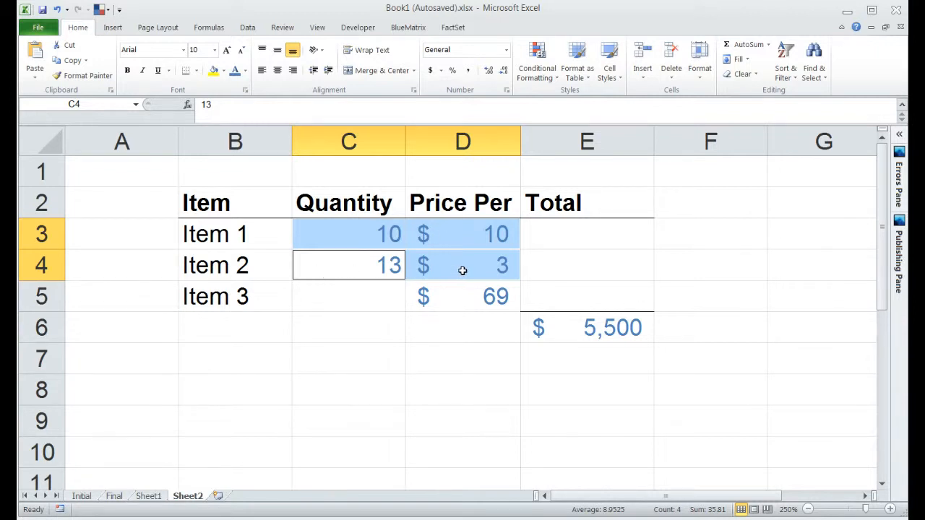
click(332, 295)
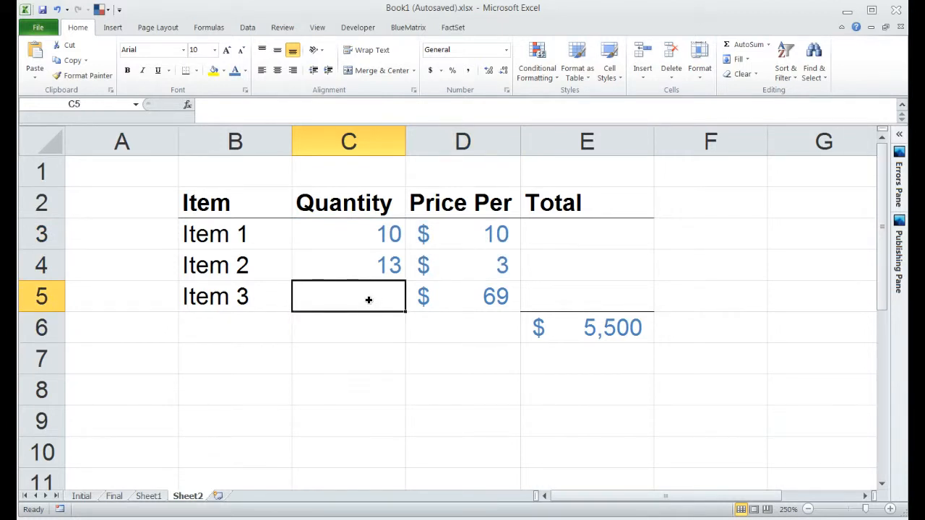
click(554, 329)
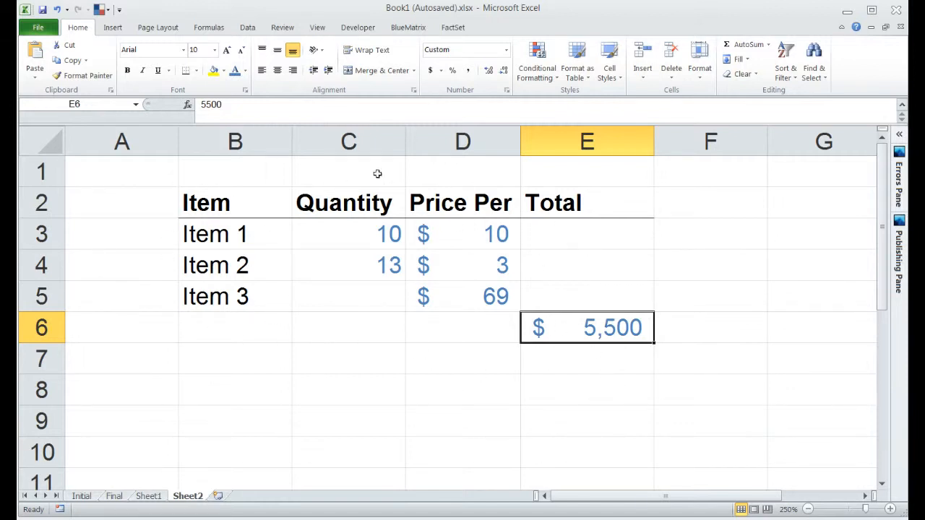
click(565, 291)
drag(565, 290, 571, 238)
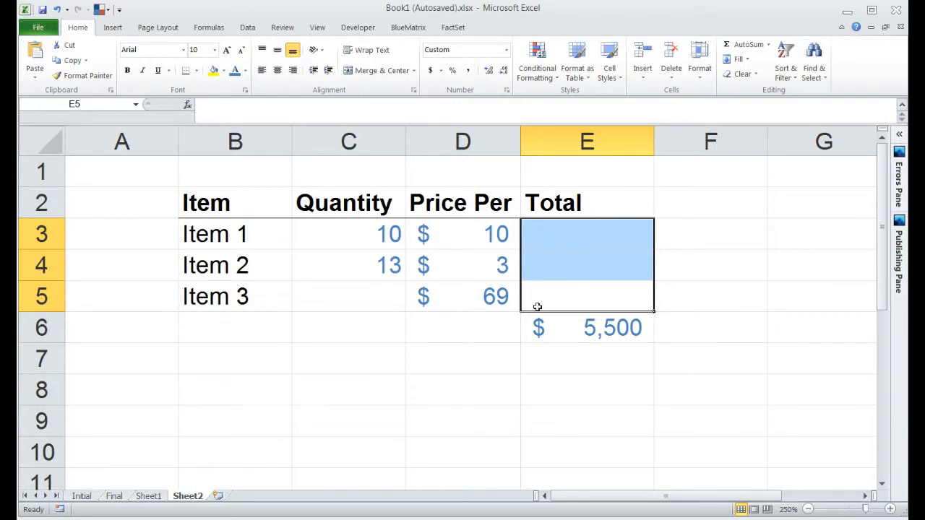
- Enter =C3*D3 in E3 so Item 1's total shows $95.40
click(573, 242)
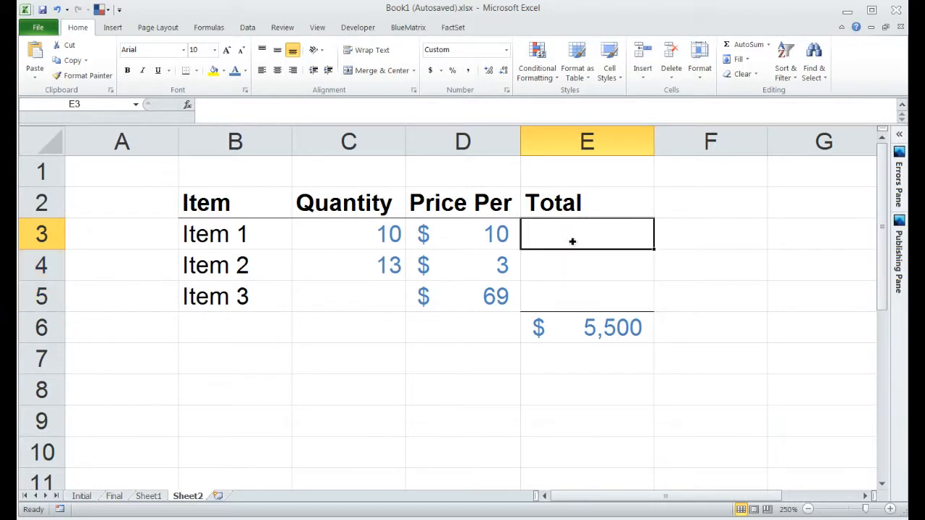
text(=)
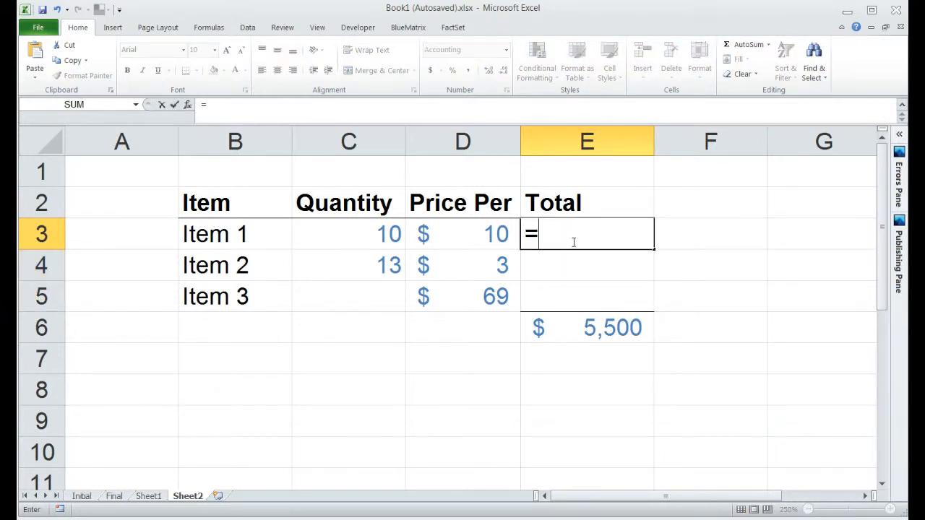
key(Left)
key(Left)
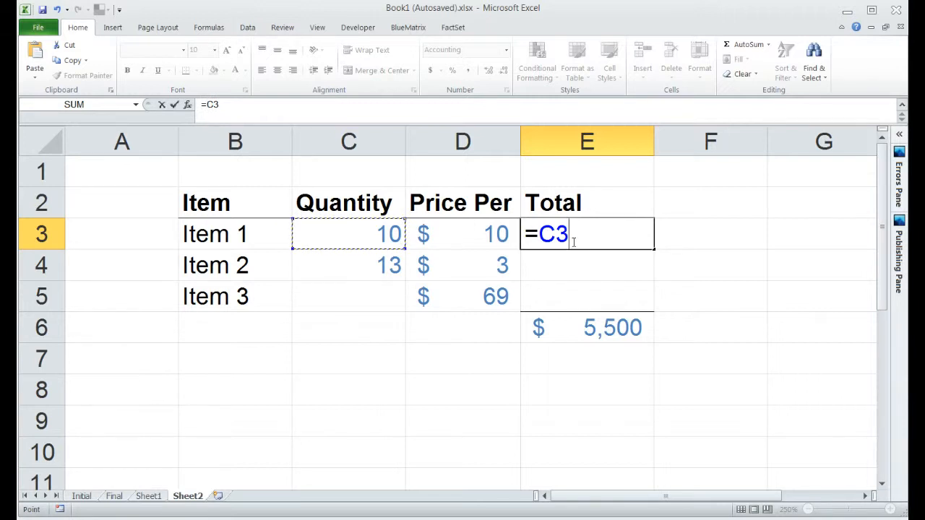
text(*)
key(Left)
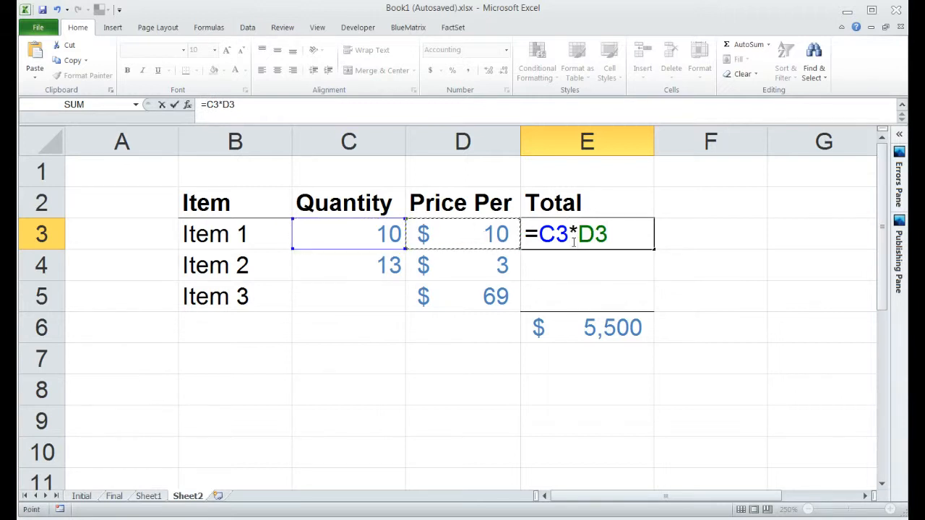
key(Return)
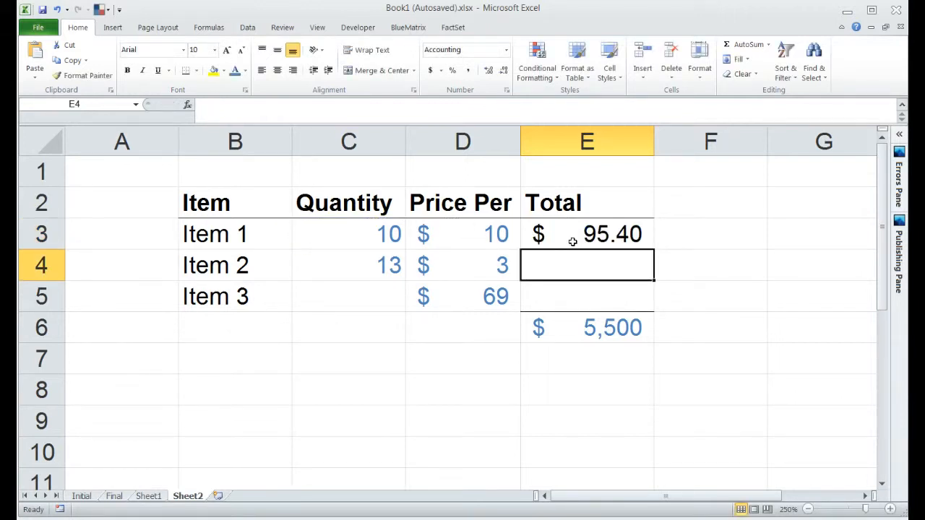
- Copy E3's formula into E4 and E5, giving Item 2 a total of $42.51
click(573, 241)
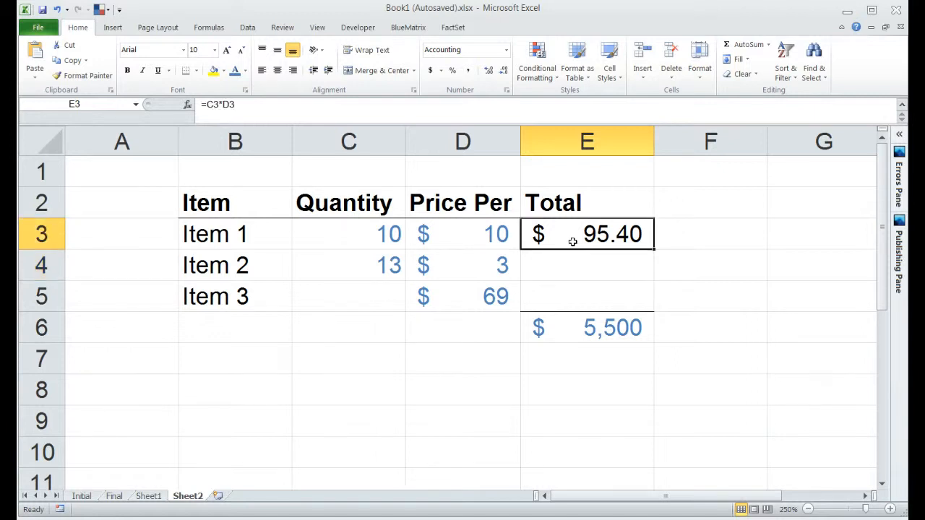
key(ctrl+c)
key(Down)
key(ctrl+v)
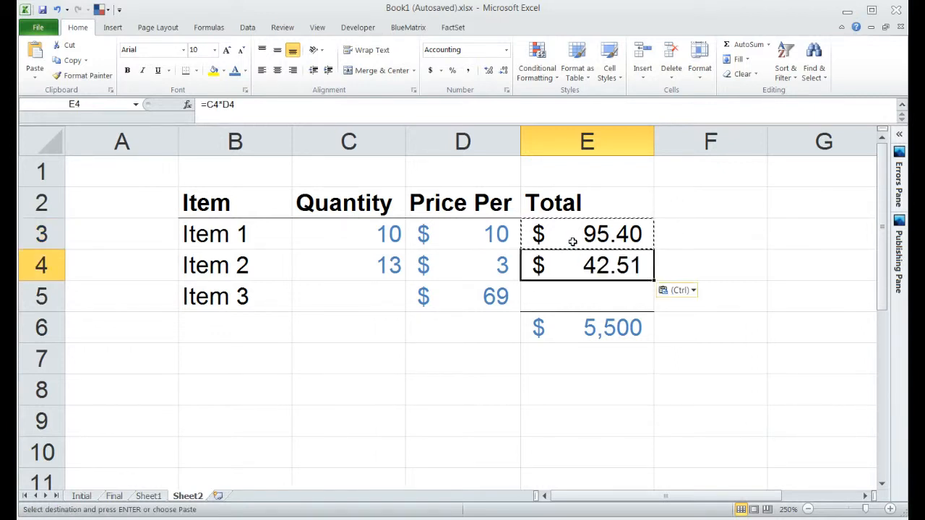
key(Down)
key(ctrl+v)
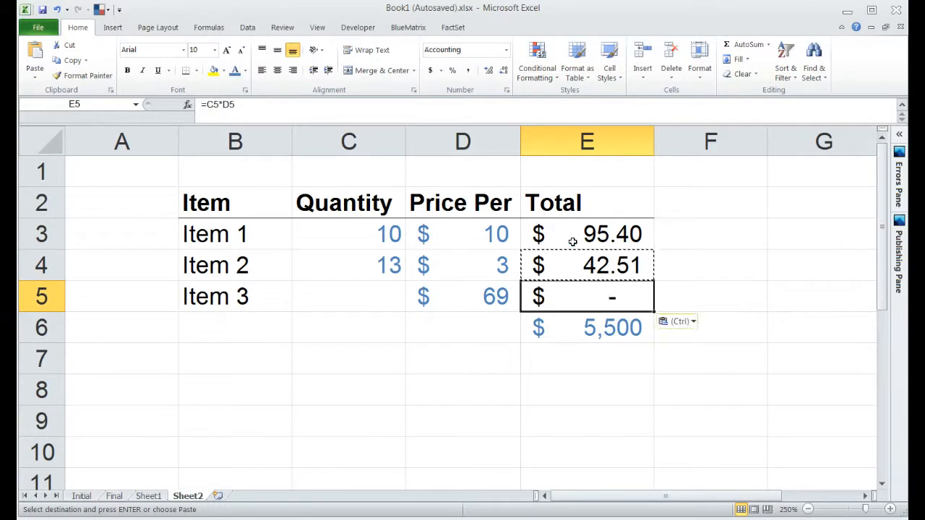
key(Escape)
key(Down)
key(Up)
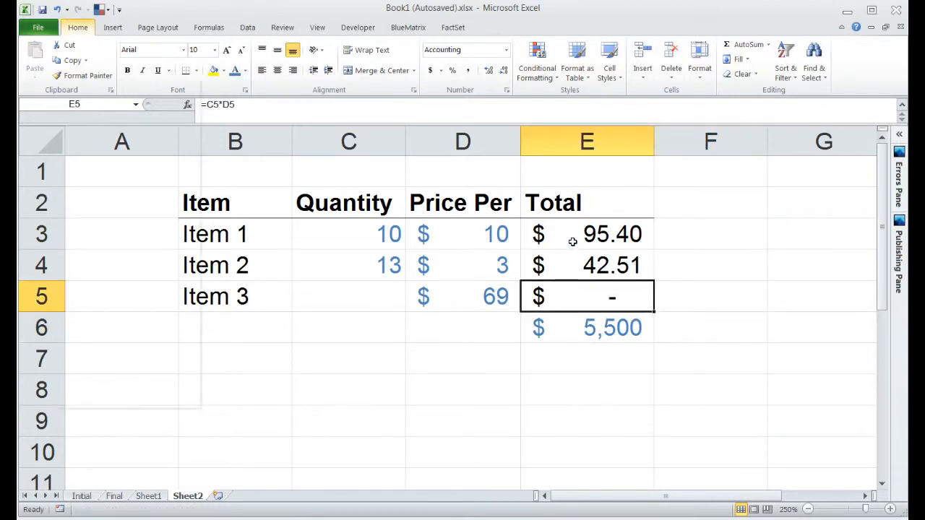
key(Down)
key(Right)
key(Left)
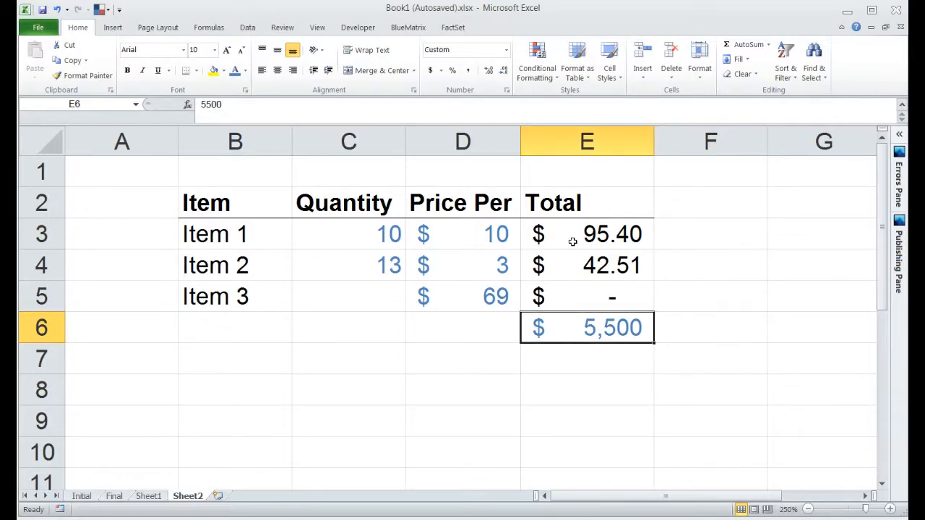
- Copy the 5,500 target from E6 into F6
key(ctrl+c)
key(Right)
key(ctrl+v)
key(Left)
key(Escape)
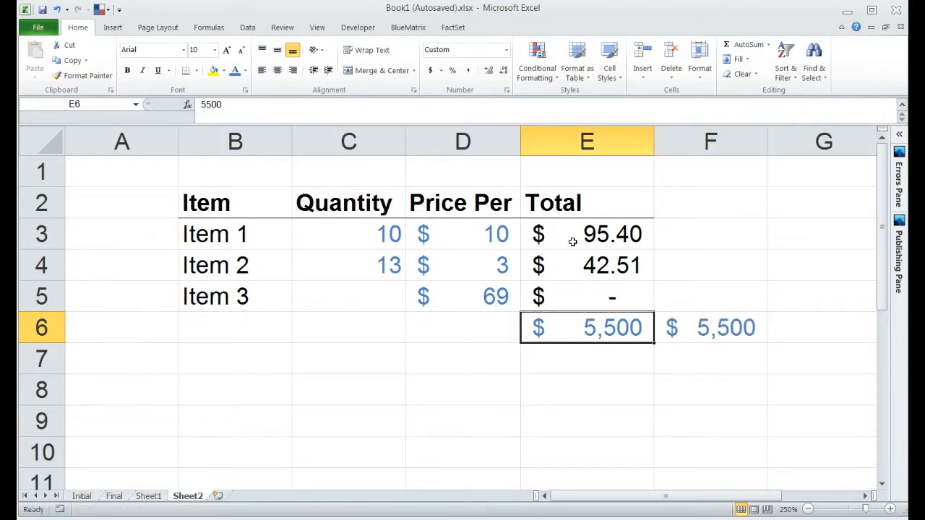
- Label D6 'Total:', fixing the mistyped semicolon
key(Left)
text(Total)
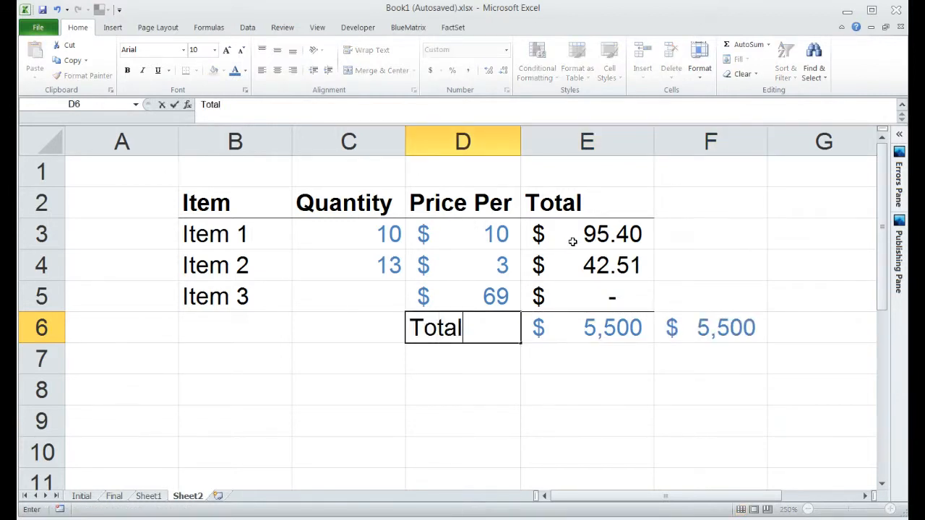
text(;)
key(Return)
key(Up)
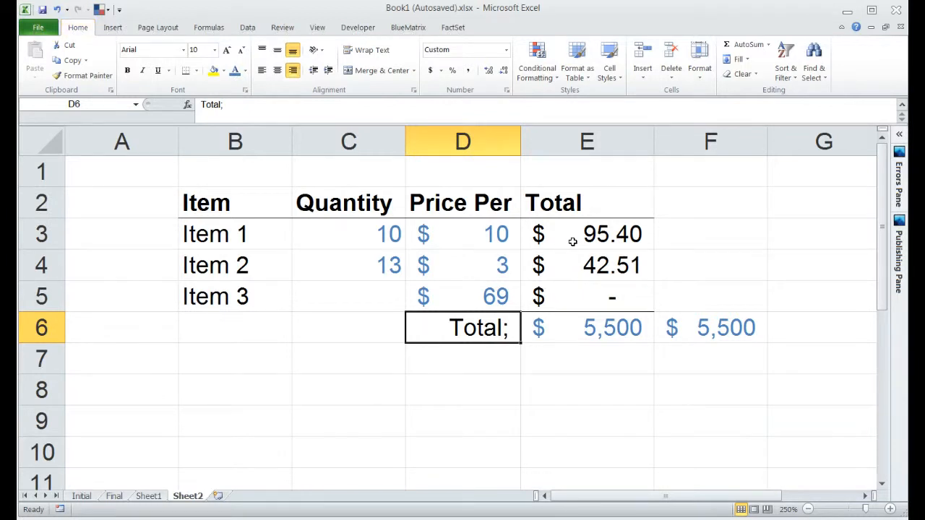
key(F2)
key(BackSpace)
text(:)
key(Return)
- Delete the old 5,500 from E6, leaving the target only in F6
key(Up)
key(Right)
key(Delete)
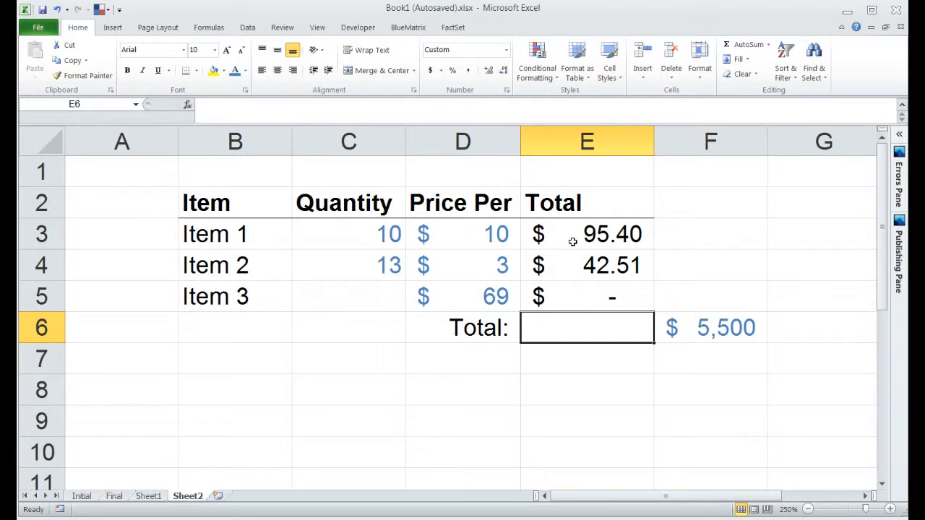
key(Right)
- Enter =SUM(E3:E5) in E6 so the Total shows $138
key(Left)
text(=su)
key(Tab)
key(Up)
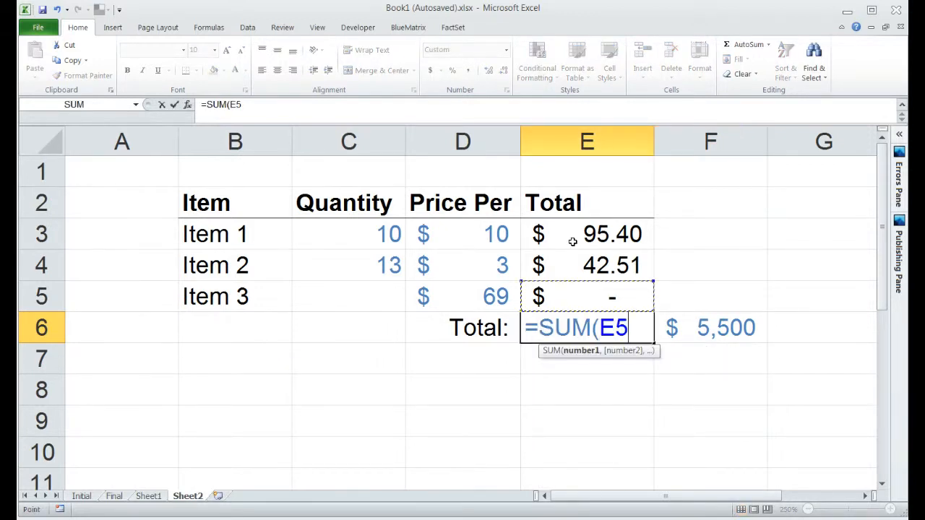
key(shift+Up)
key(shift+Up)
text())
key(Return)
key(Up)
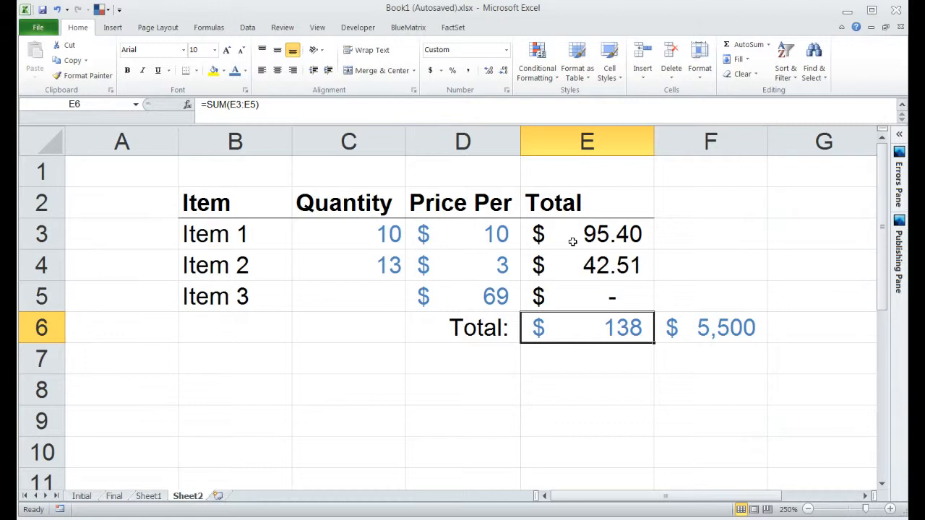
key(Up)
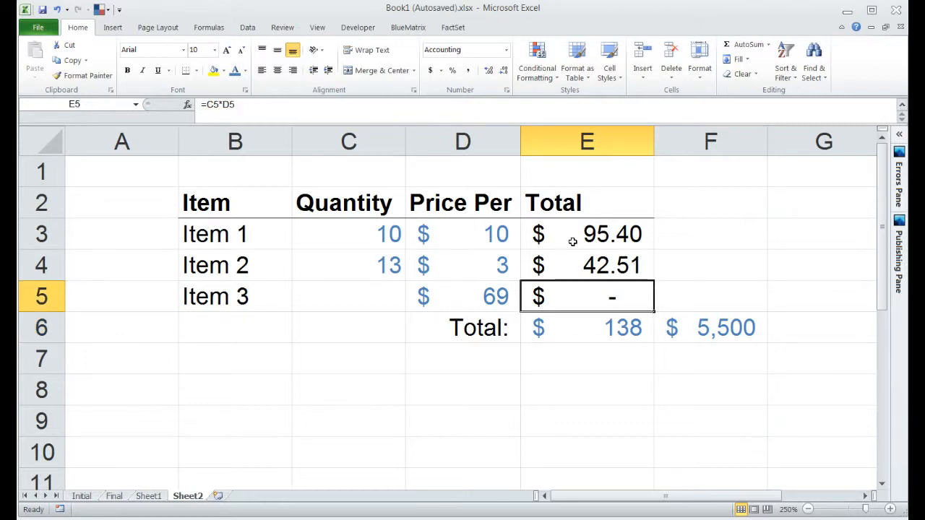
key(Left)
key(Left)
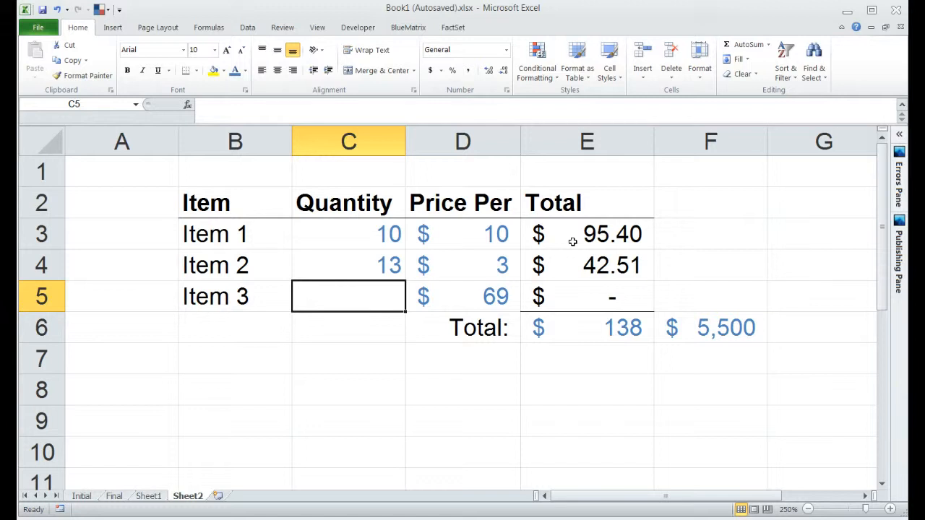
- Try Item 3 quantities of 50 and then 75 in C5
text(50)
key(Return)
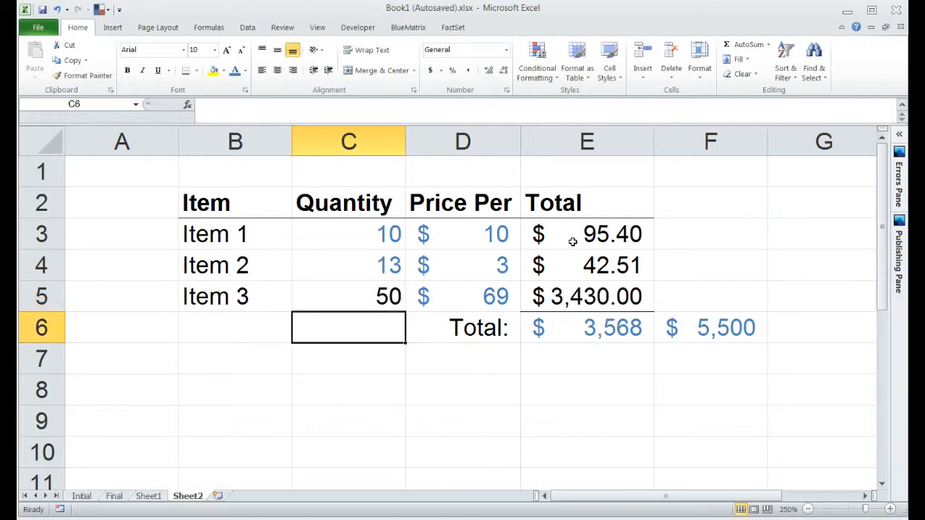
key(Up)
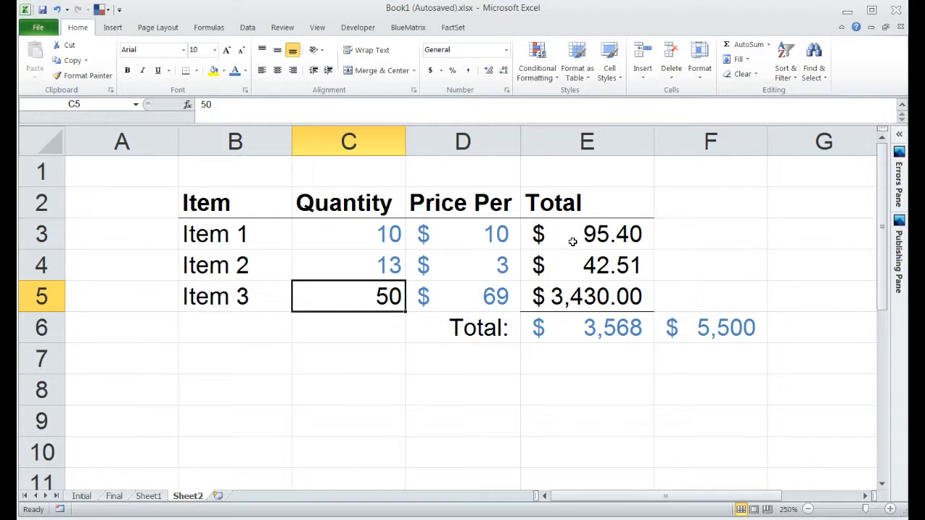
text(75)
key(Return)
key(Up)
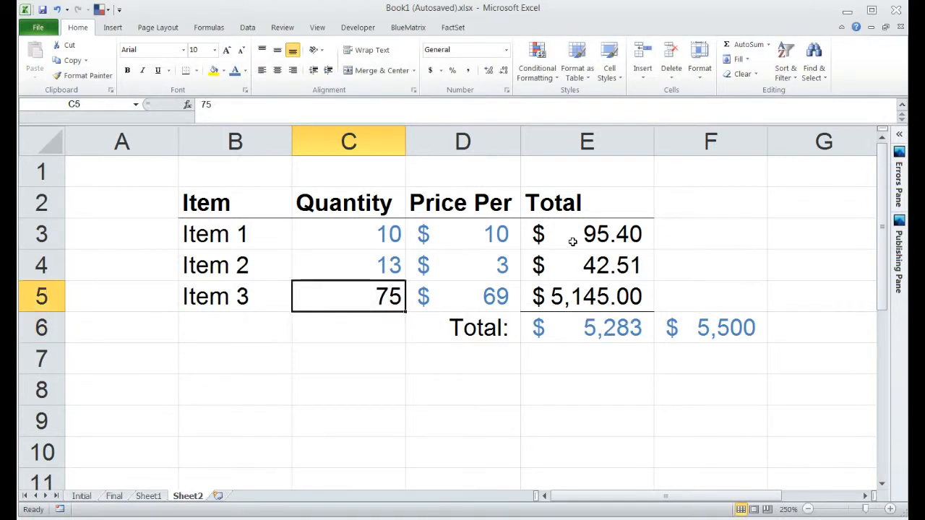
- Try 100 as Item 3's quantity, then clear C5 back to blank
text(100)
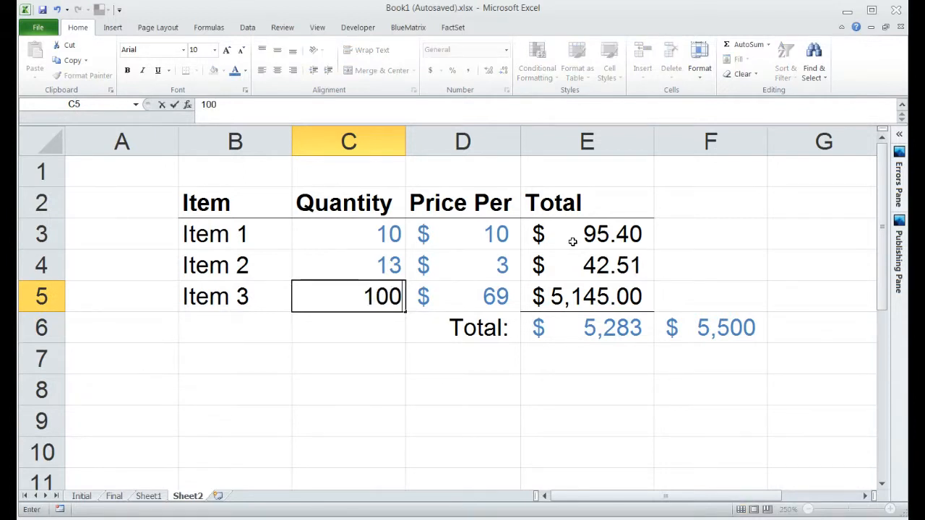
key(Return)
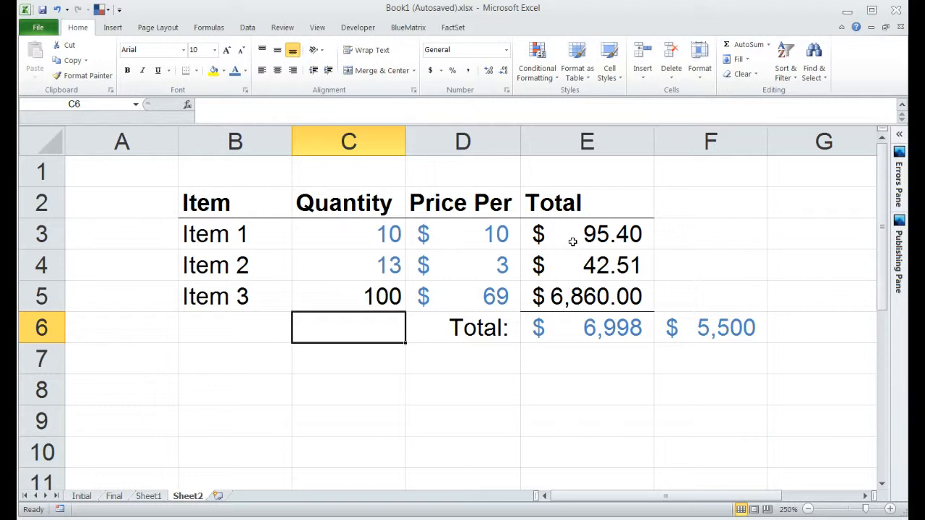
key(Up)
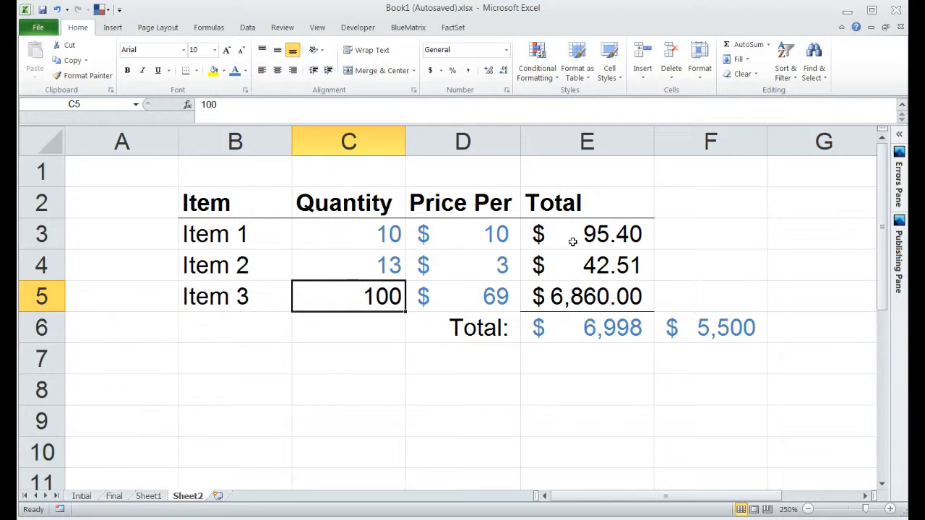
key(Delete)
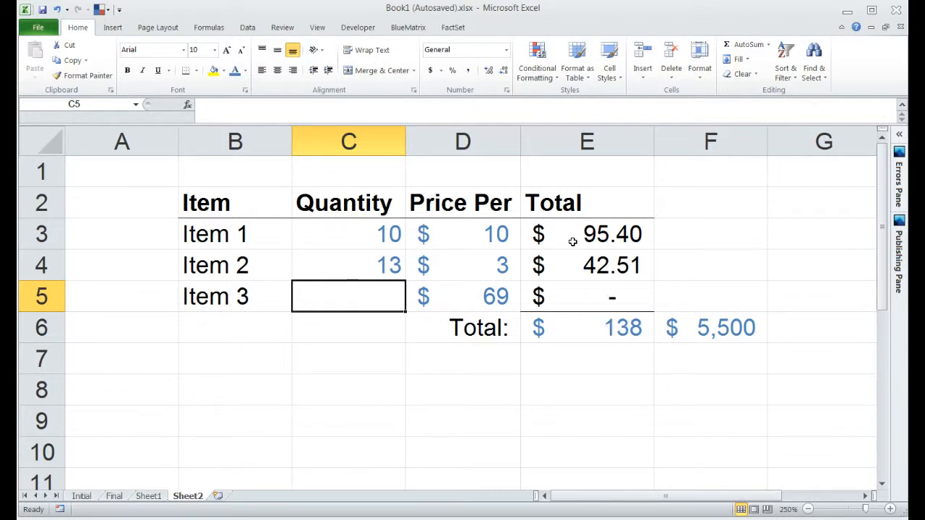
key(Right)
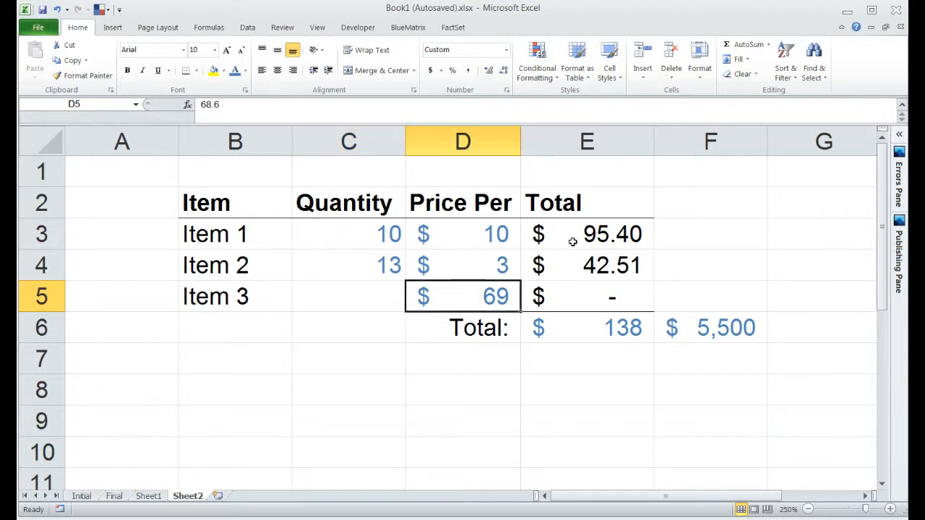
key(Left)
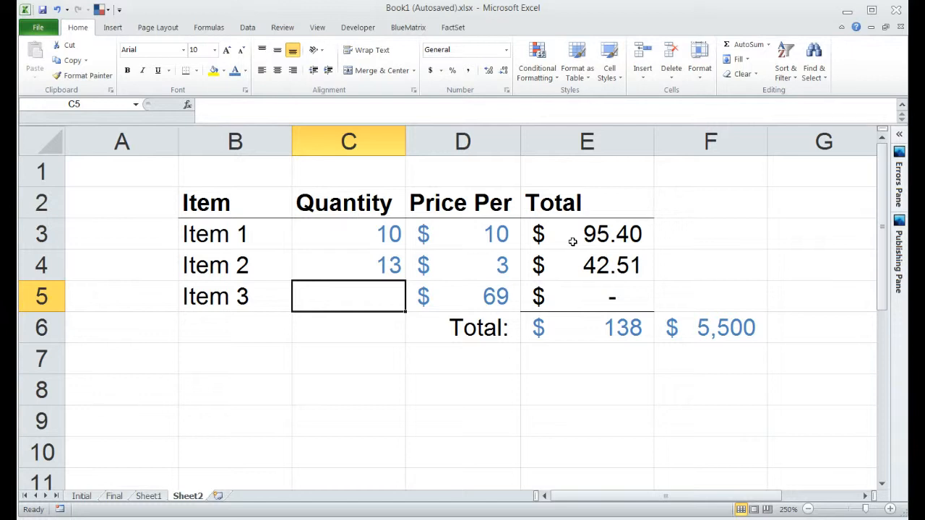
key(alt)
- Open Goal Seek from What-If Analysis, then cancel it
key(a)
key(w)
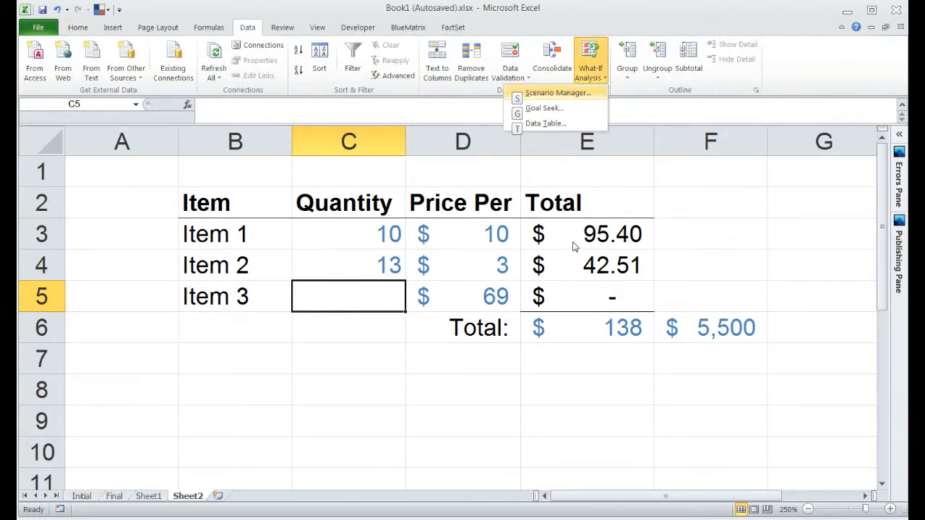
key(Down)
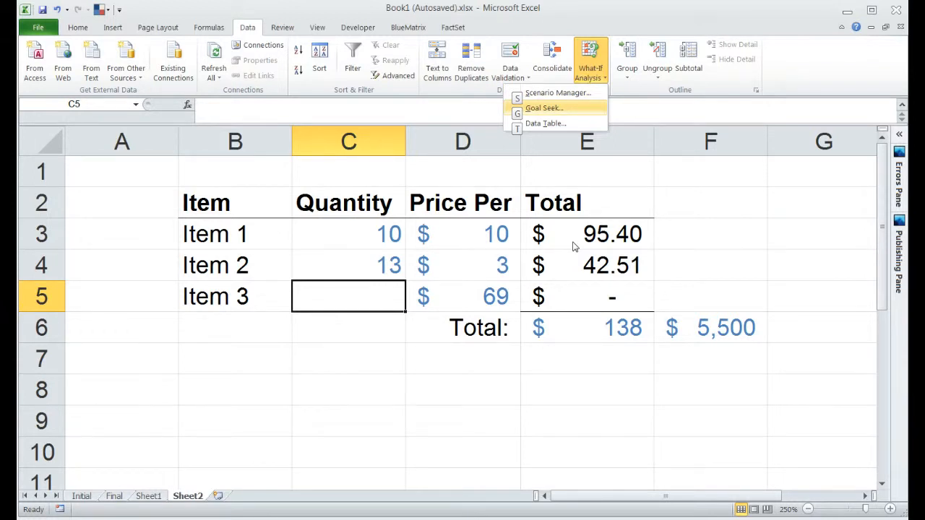
key(Return)
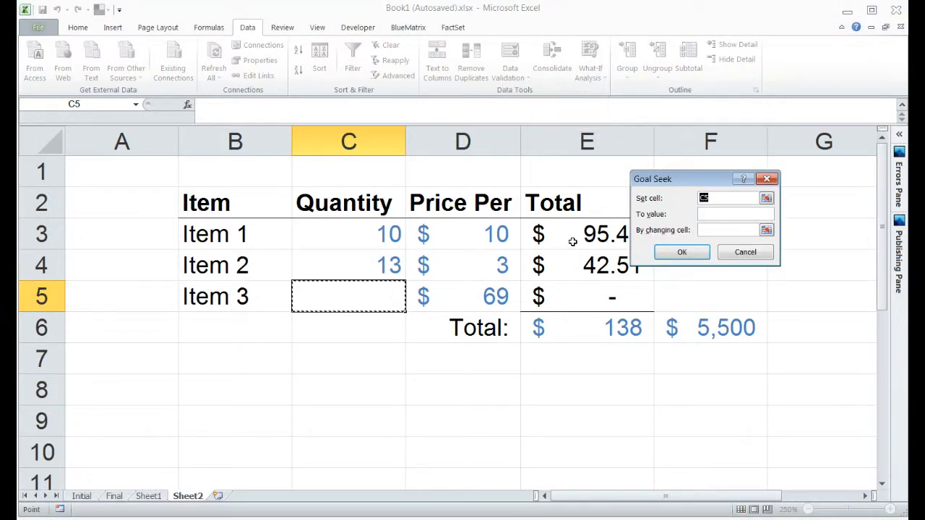
key(Escape)
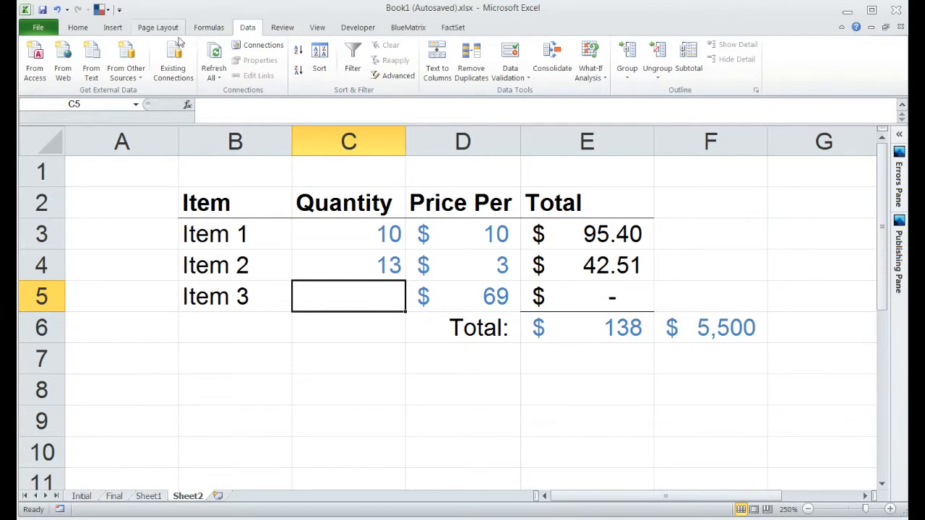
- Run Goal Seek with Set cell E6, To value 5500, By changing cell C5
click(585, 72)
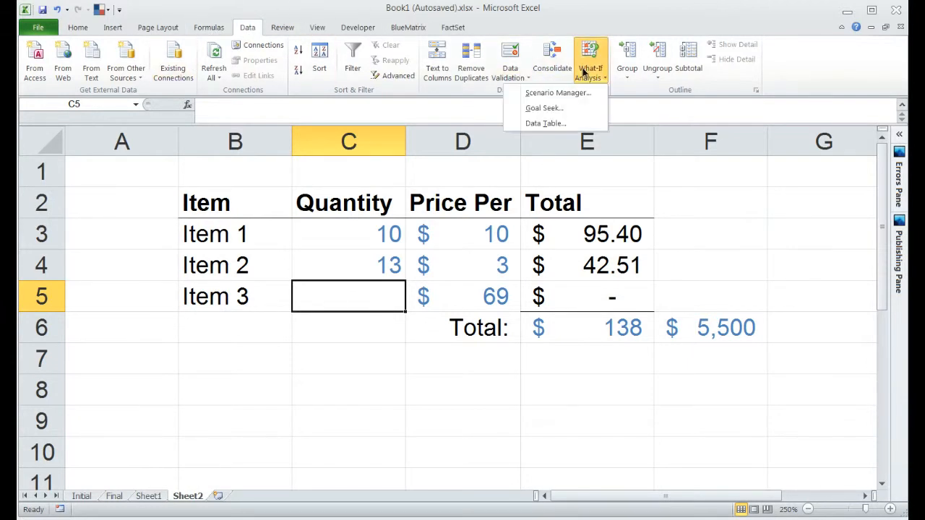
click(576, 107)
drag(685, 189, 716, 211)
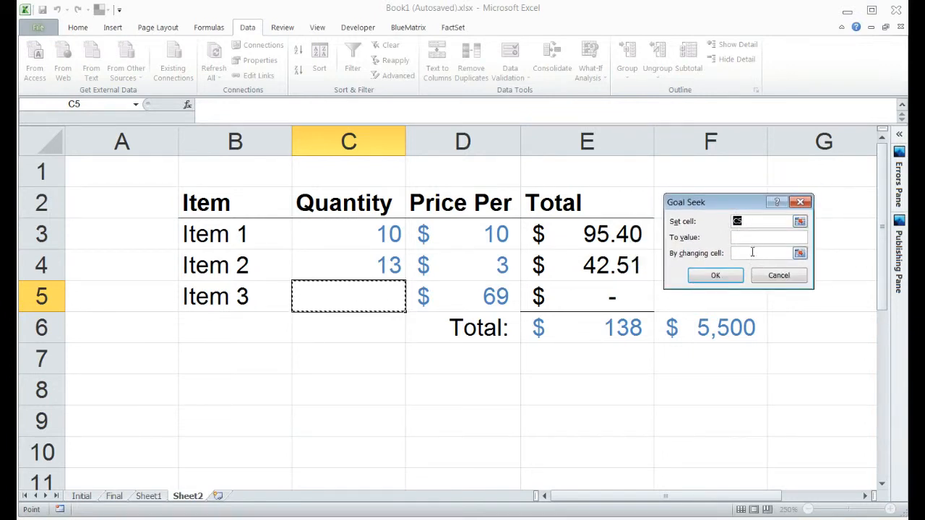
click(769, 224)
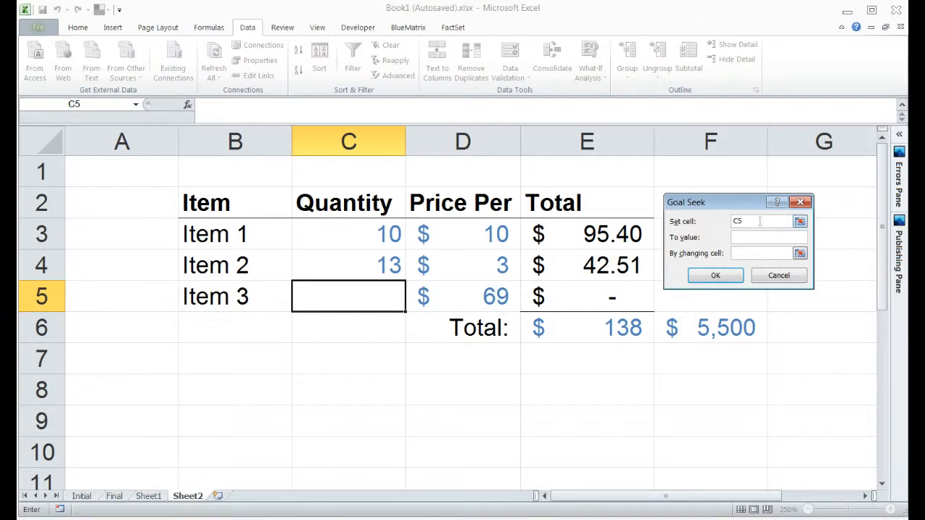
key(BackSpace)
key(BackSpace)
click(608, 329)
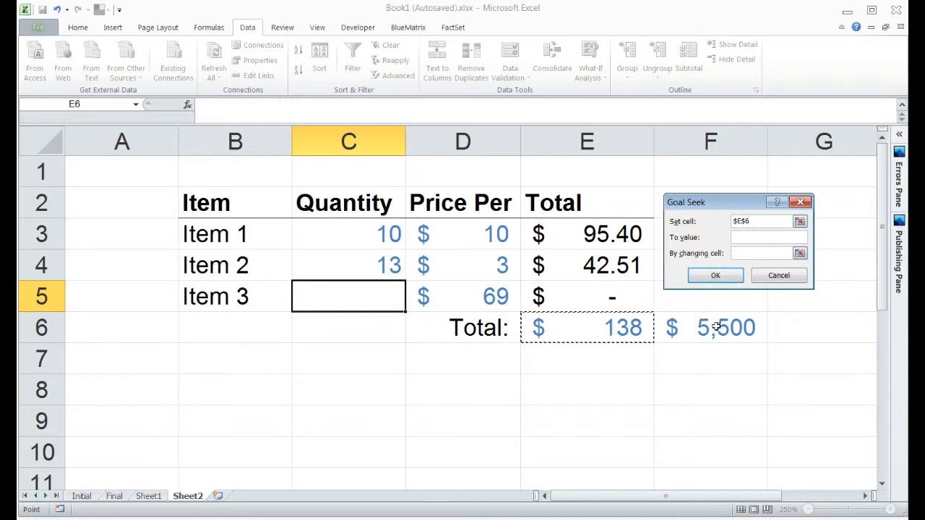
click(751, 242)
text(5500)
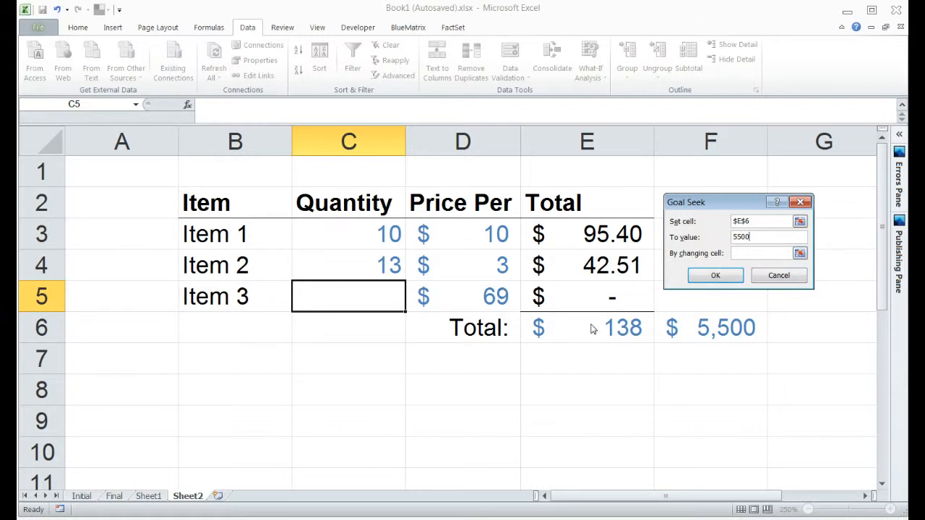
click(754, 254)
click(349, 282)
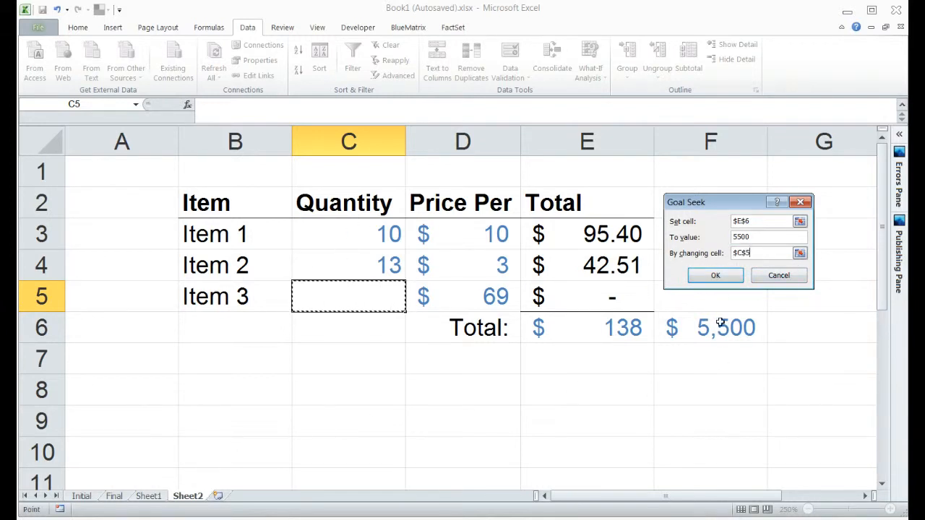
click(732, 276)
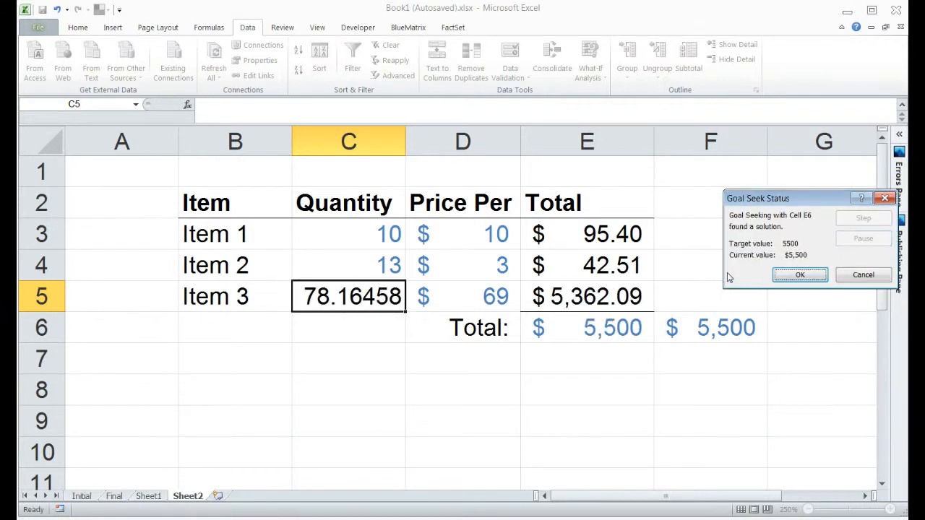
- Accept the Goal Seek result and show C5 in Comma Style with no decimals (78)
click(810, 271)
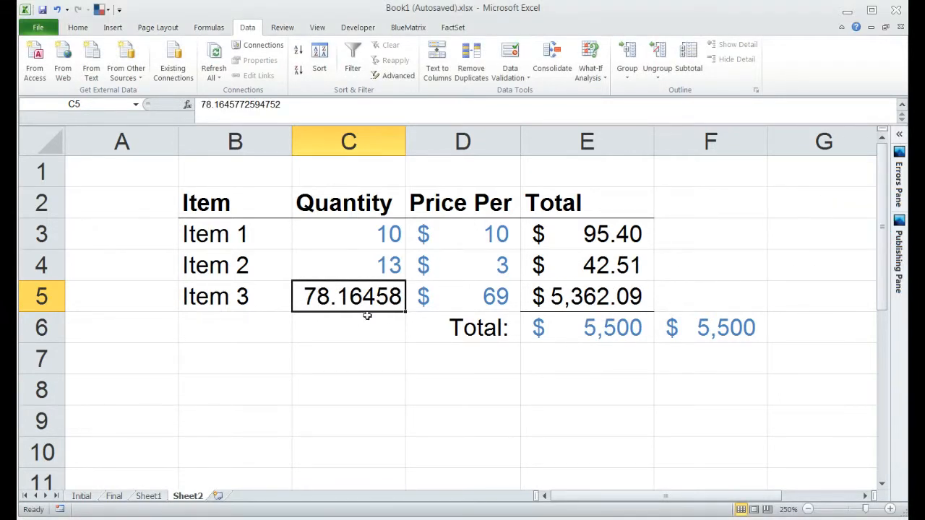
drag(329, 324, 336, 292)
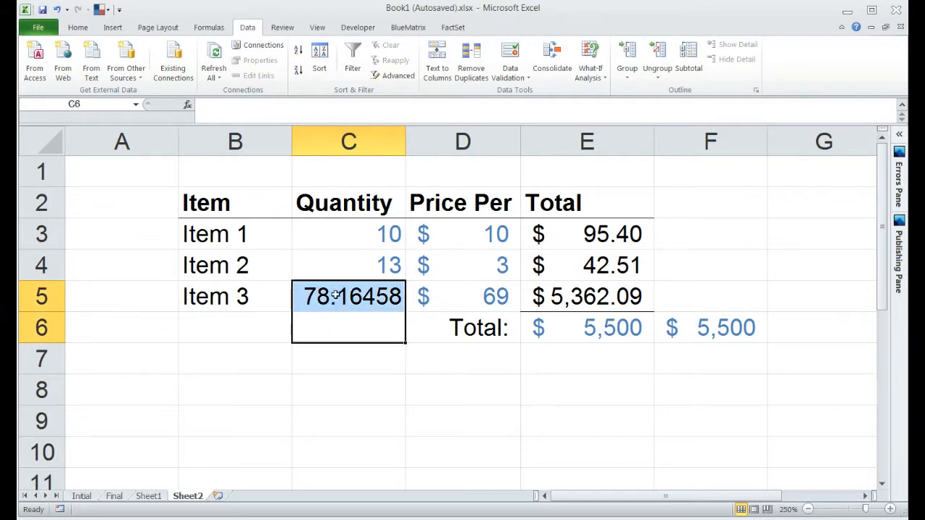
click(333, 296)
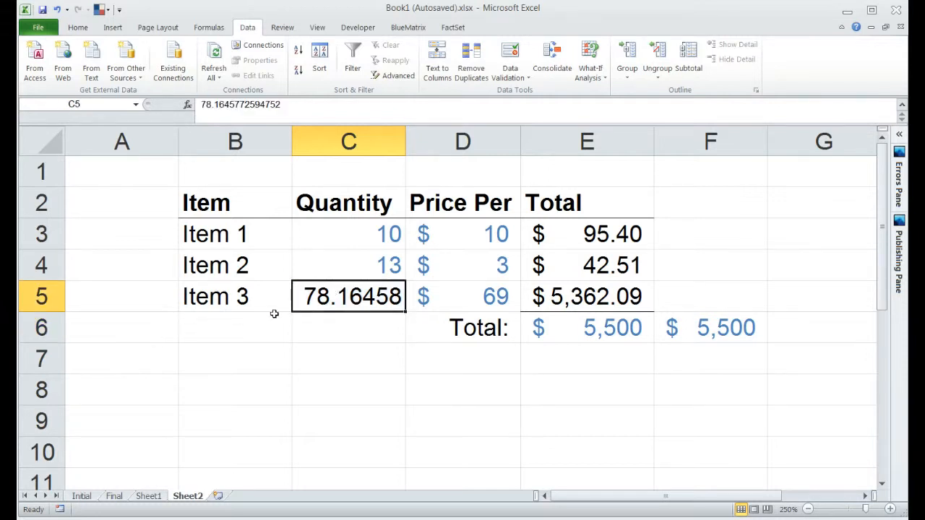
click(86, 29)
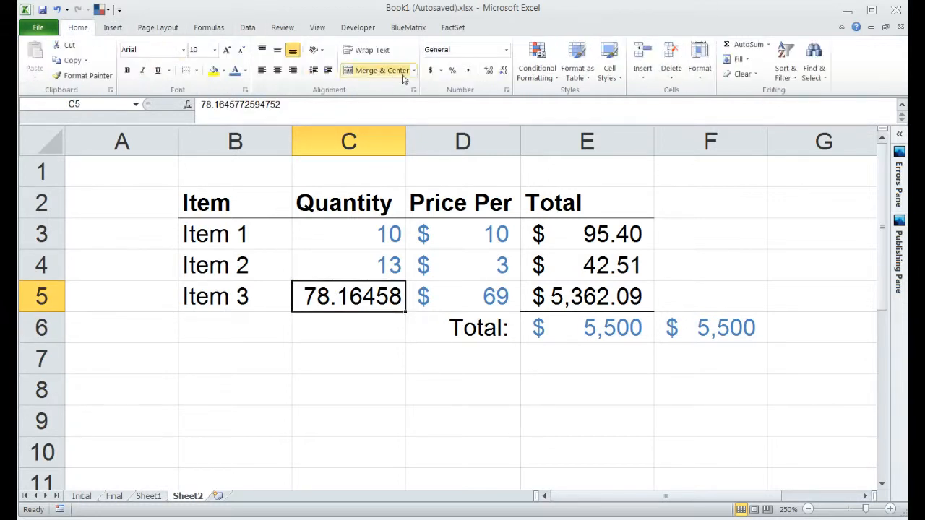
click(468, 71)
click(503, 70)
click(504, 71)
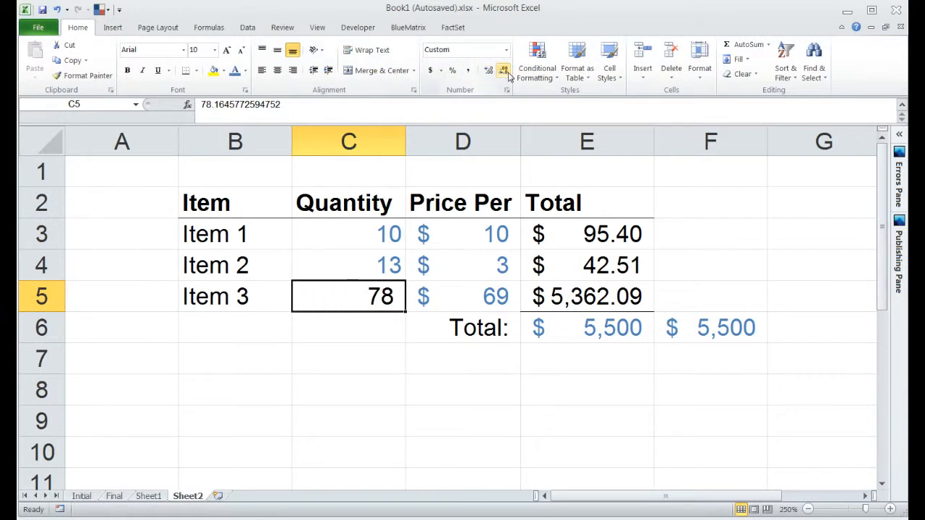
- Remove both decimals from E3:E5 so totals read $95, $43 and $5,362
click(585, 296)
drag(599, 234, 601, 289)
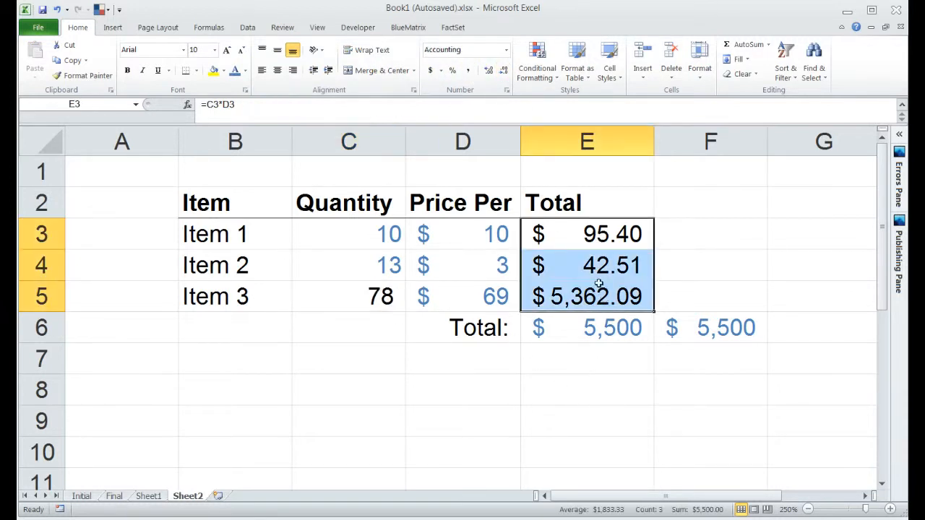
click(504, 70)
click(504, 70)
click(616, 323)
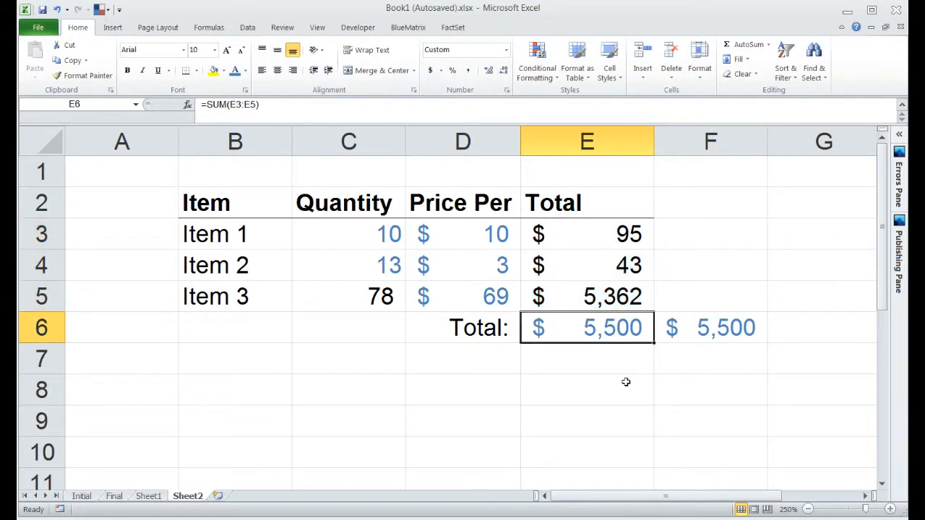
key(Up)
key(Up)
key(Left)
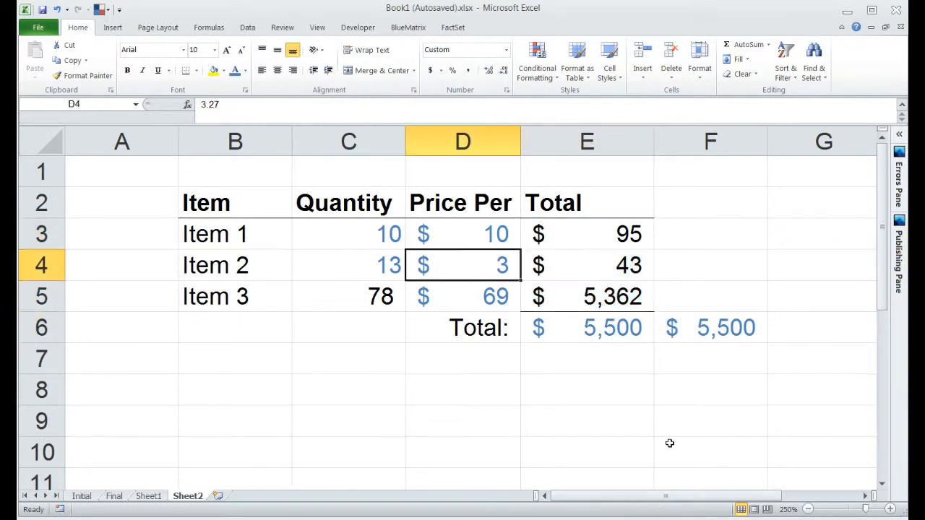
key(Down)
key(Left)
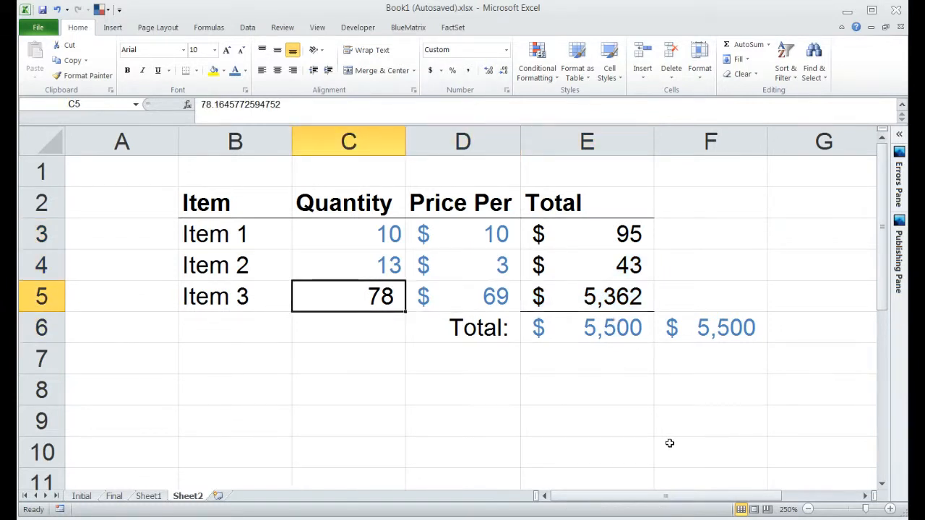